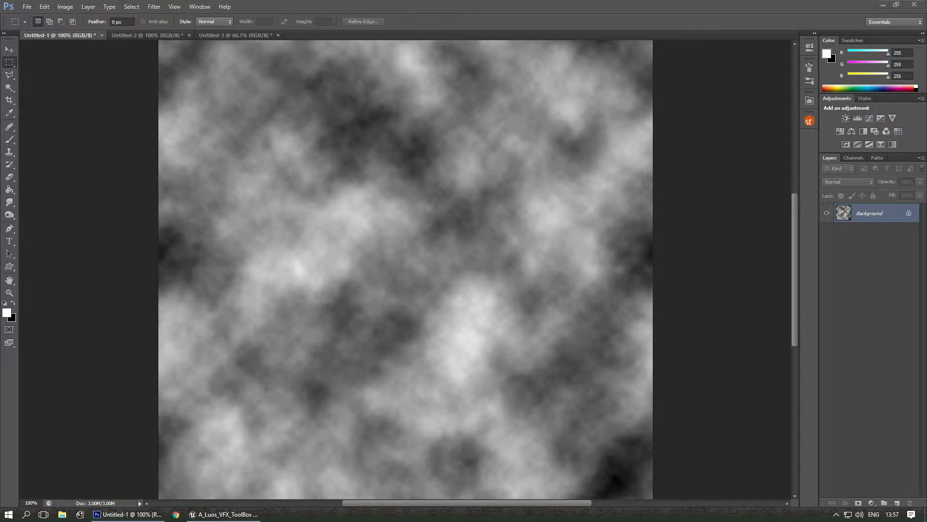
Look through the three open grayscale images: the clouds, the Unreal logo and the meme
click(149, 36)
click(216, 34)
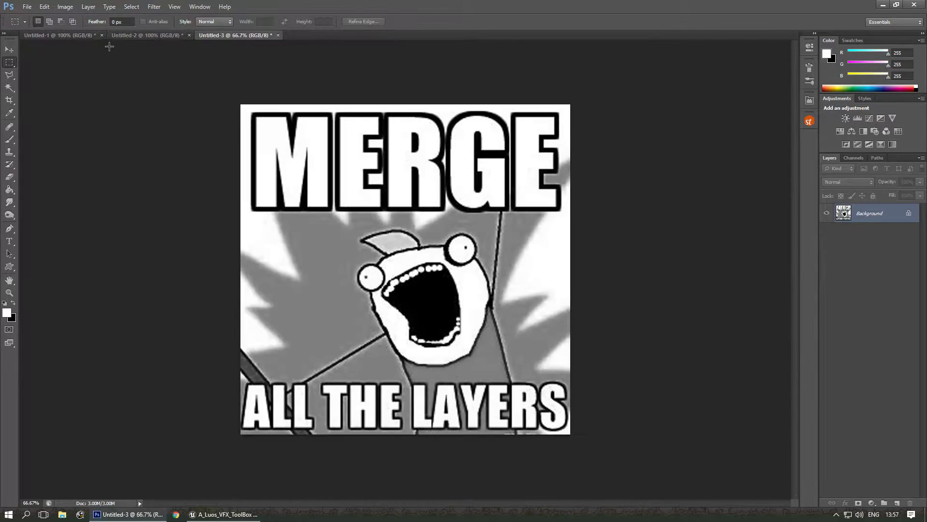
click(85, 36)
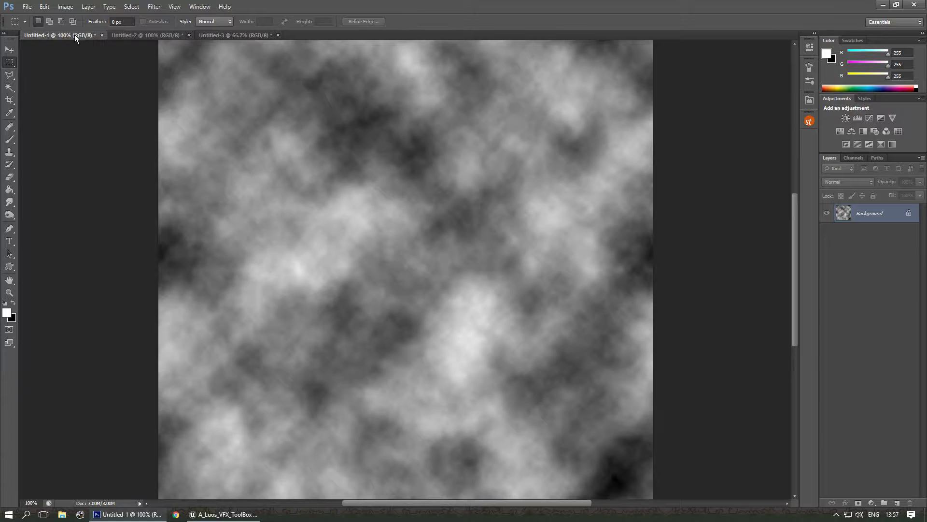
click(141, 35)
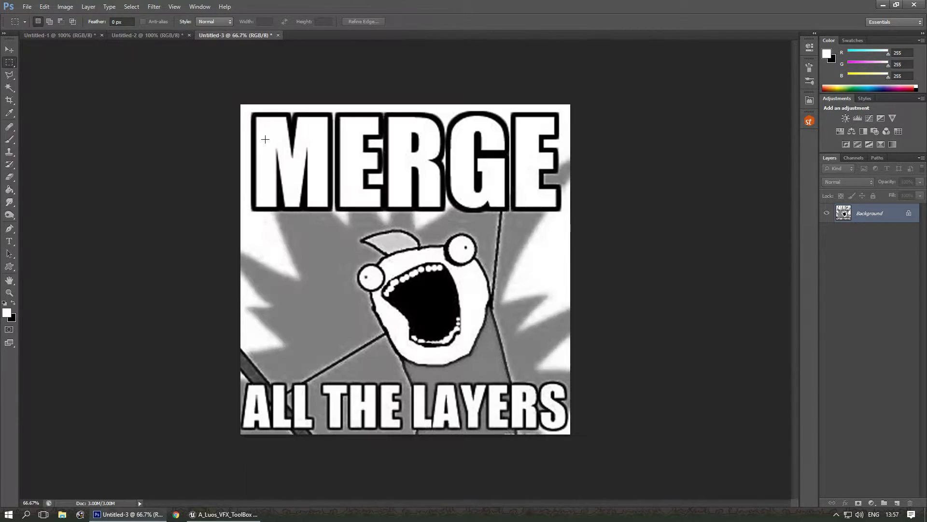
click(227, 35)
Create a new 1024 x 1024 pixel document and fill its background with black
click(27, 7)
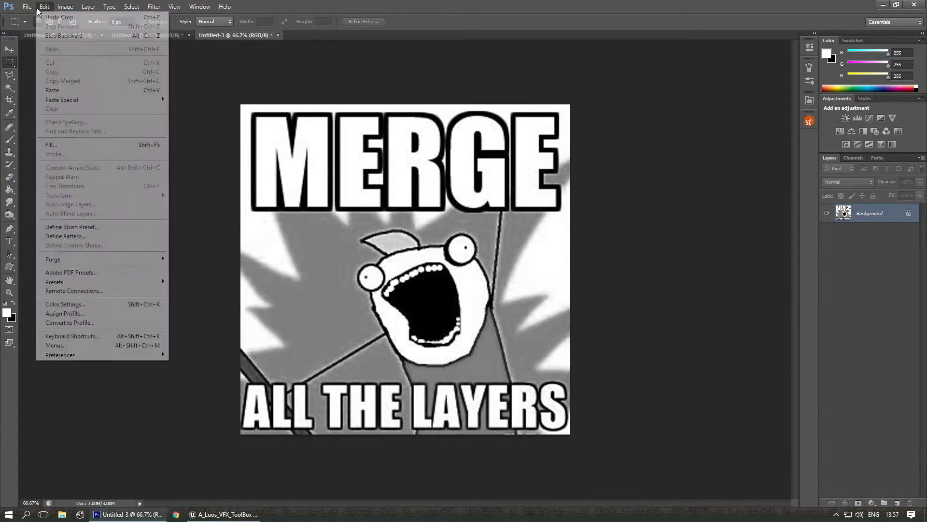
click(36, 17)
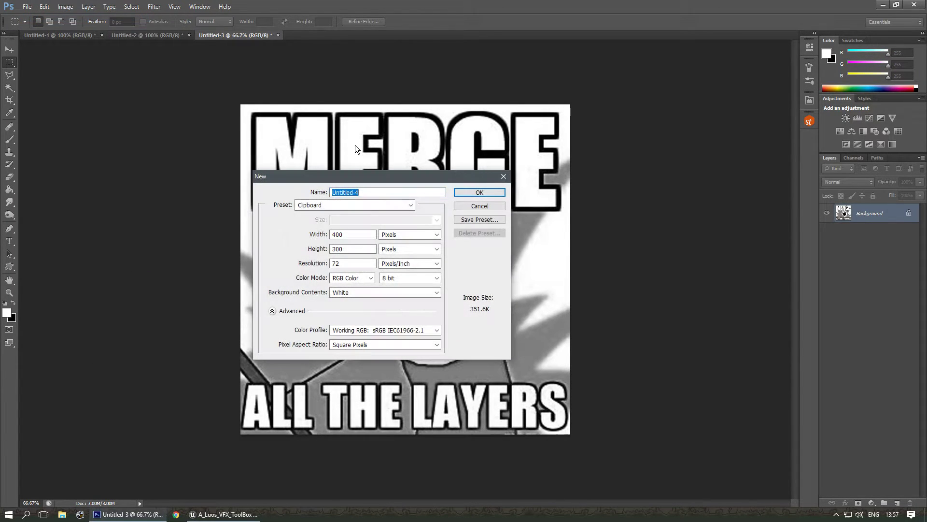
key(Tab)
key(Tab)
text(102)
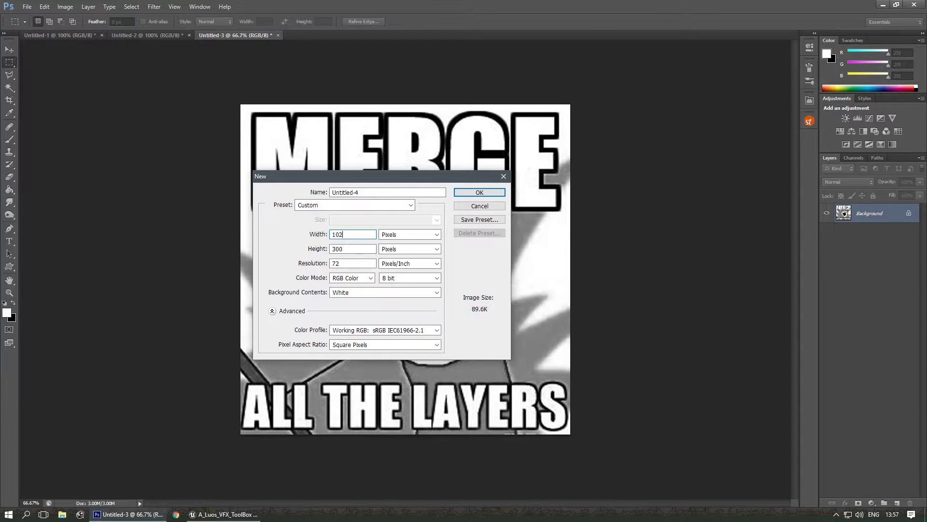
text(1024)
key(Return)
key(ctrl+BackSpace)
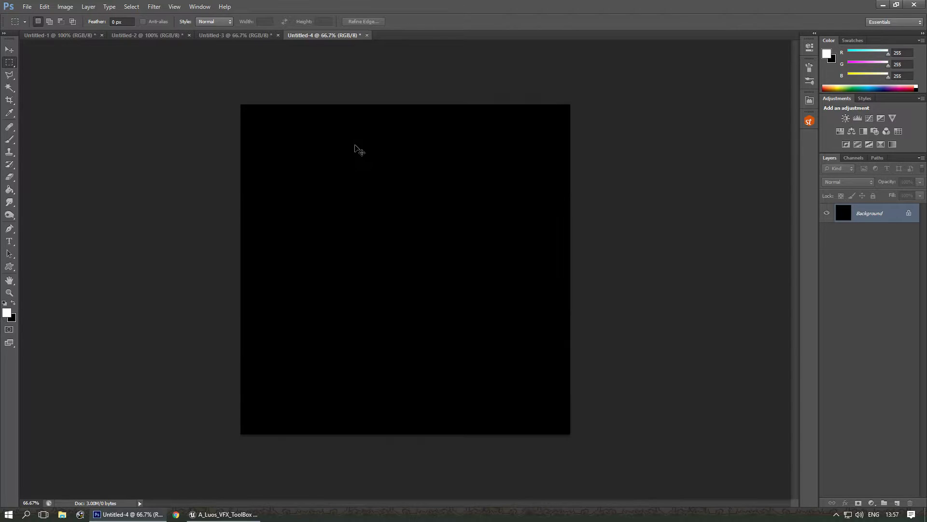
Copy the whole clouds image from Untitled-1 into the Red channel of the new Untitled-4 document
click(856, 155)
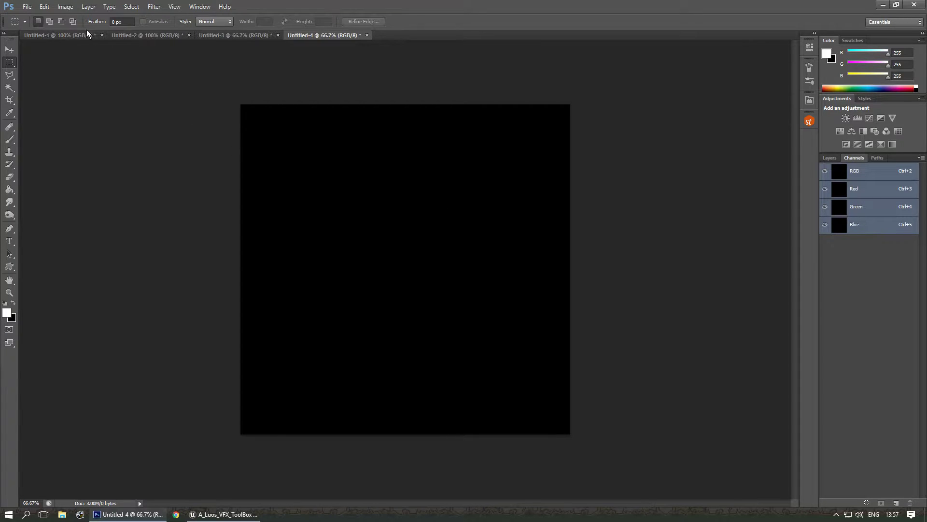
click(73, 35)
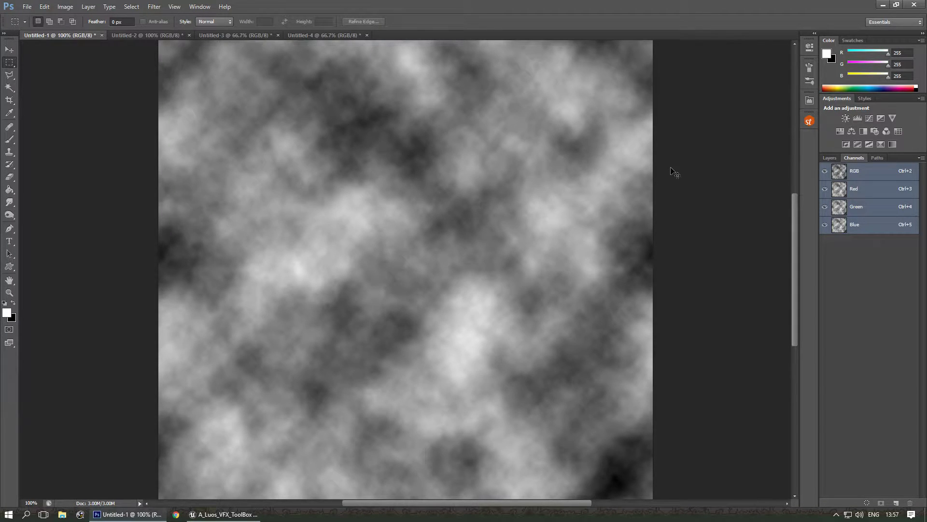
click(828, 157)
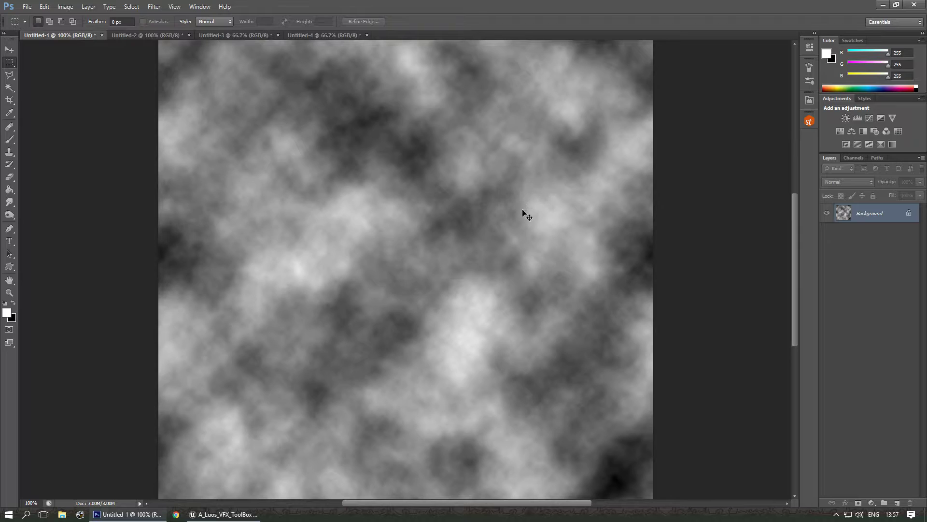
click(343, 37)
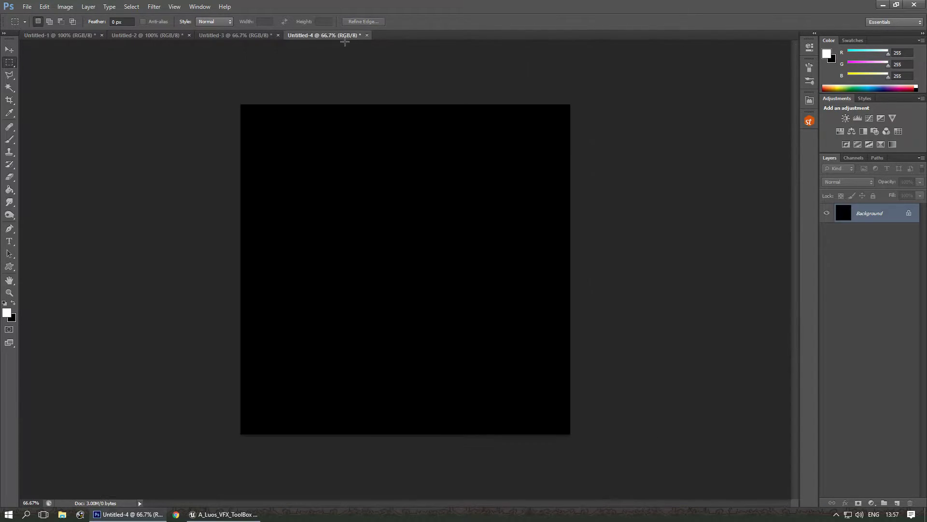
click(853, 158)
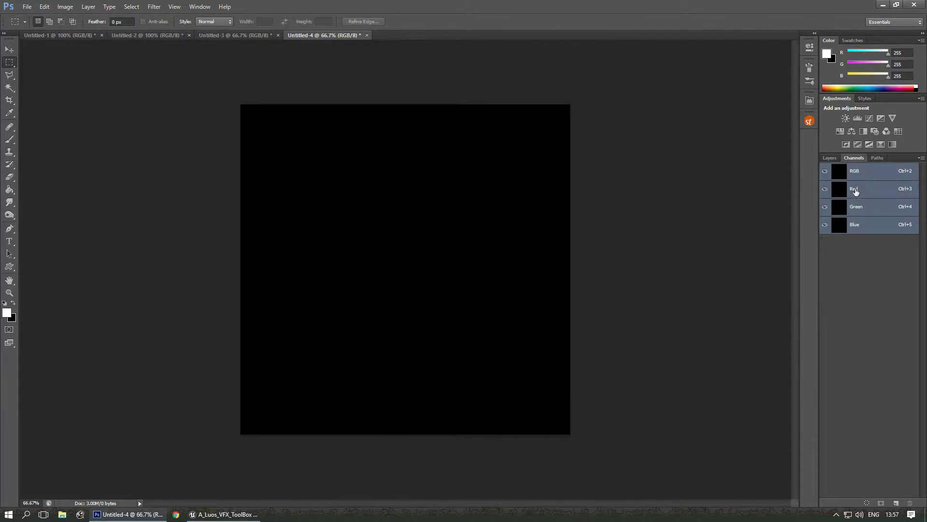
click(855, 189)
key(ctrl+v)
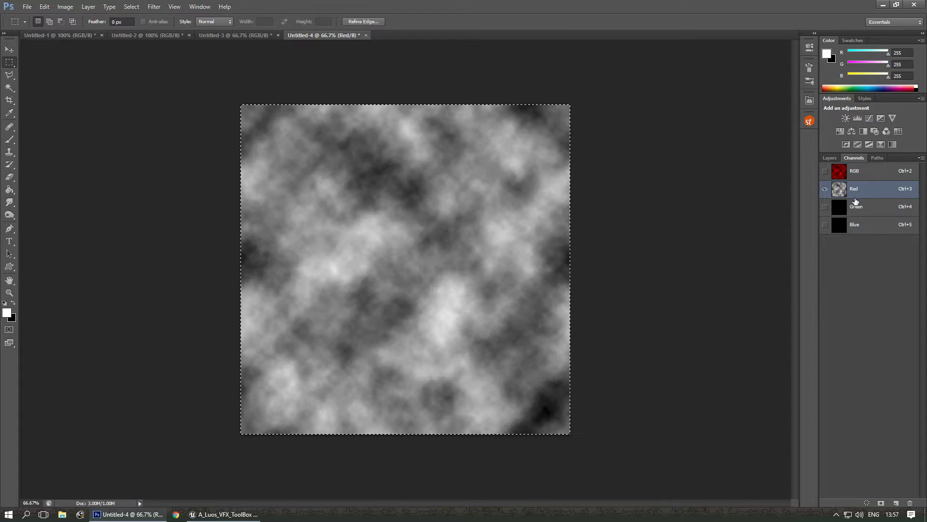
Copy the whole Unreal logo image from Untitled-2 into the Green channel of Untitled-4
click(152, 36)
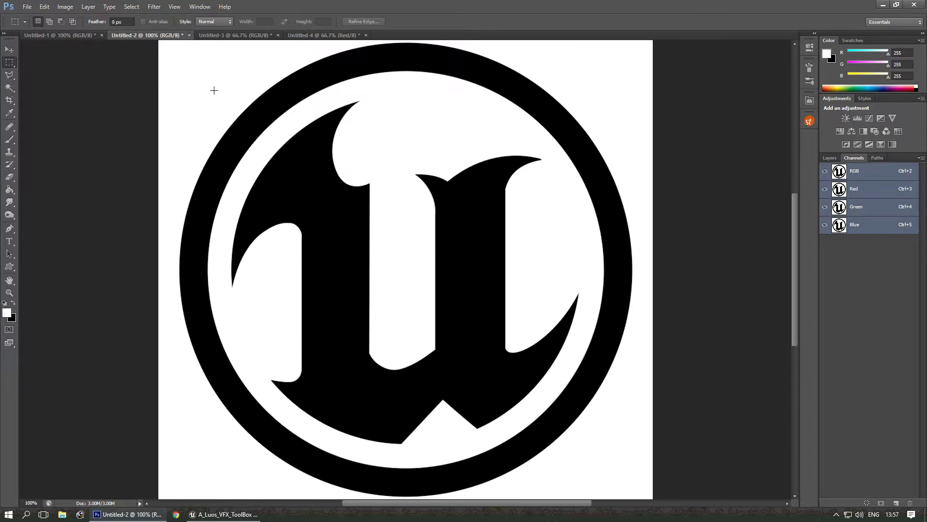
click(828, 158)
key(ctrl+a)
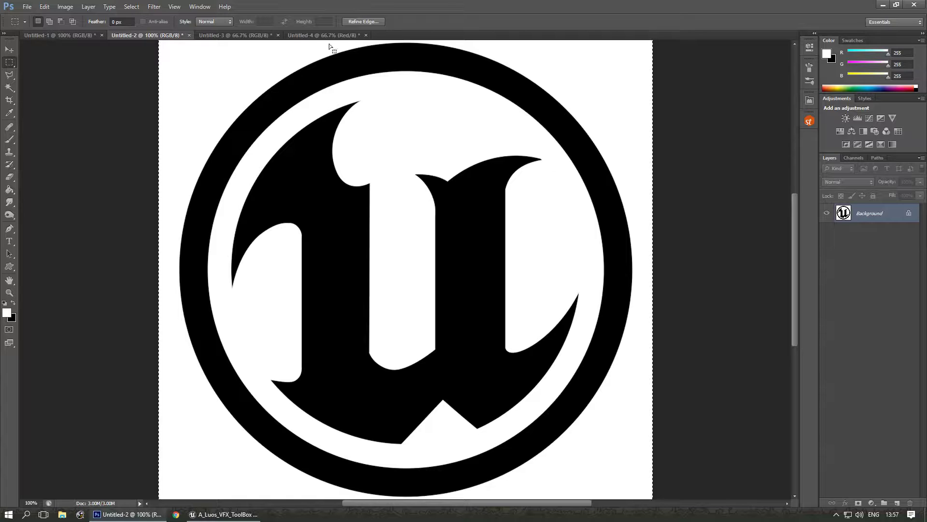
click(323, 35)
click(854, 158)
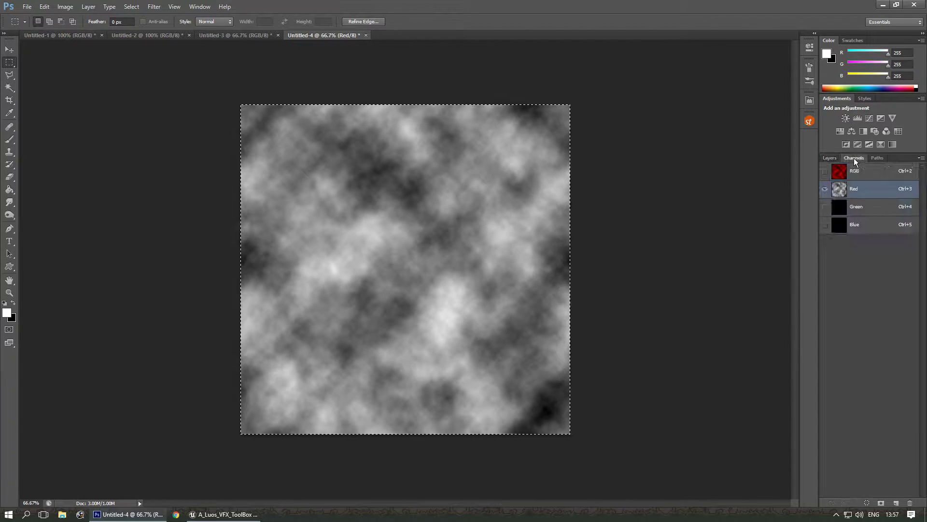
click(857, 207)
key(ctrl+v)
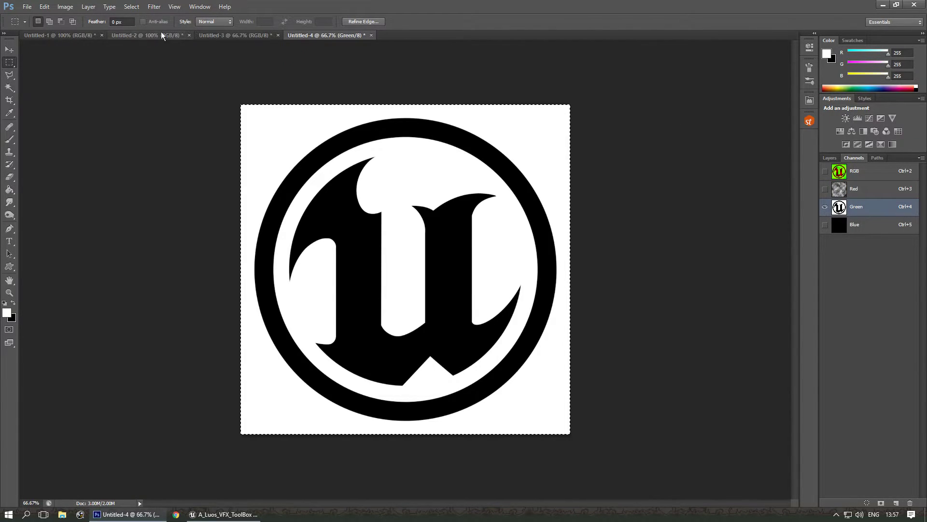
Copy the whole meme image from Untitled-3 into the Blue channel of Untitled-4
click(223, 35)
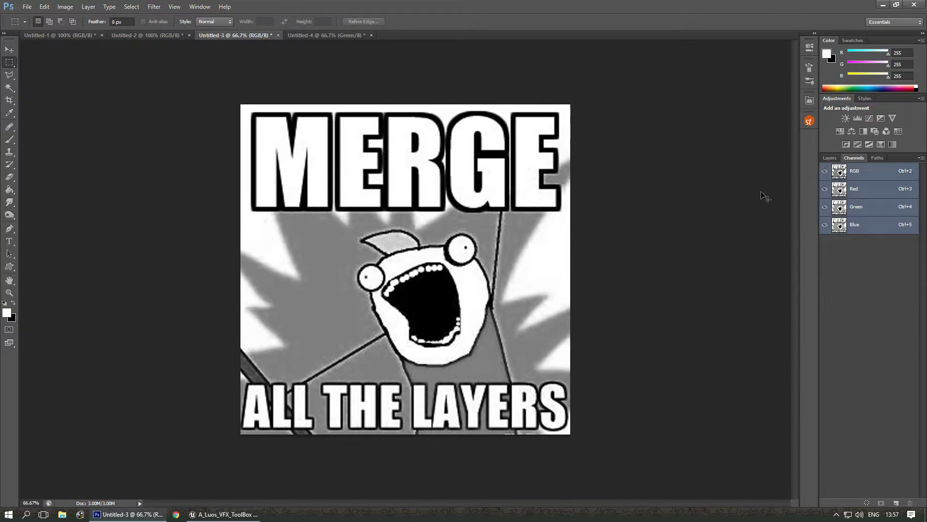
key(ctrl+a)
click(336, 36)
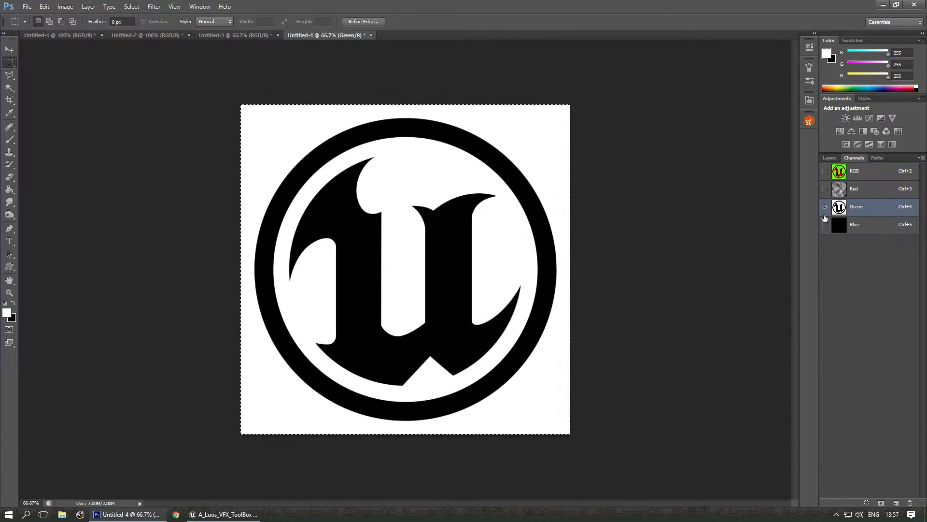
click(855, 225)
key(ctrl+v)
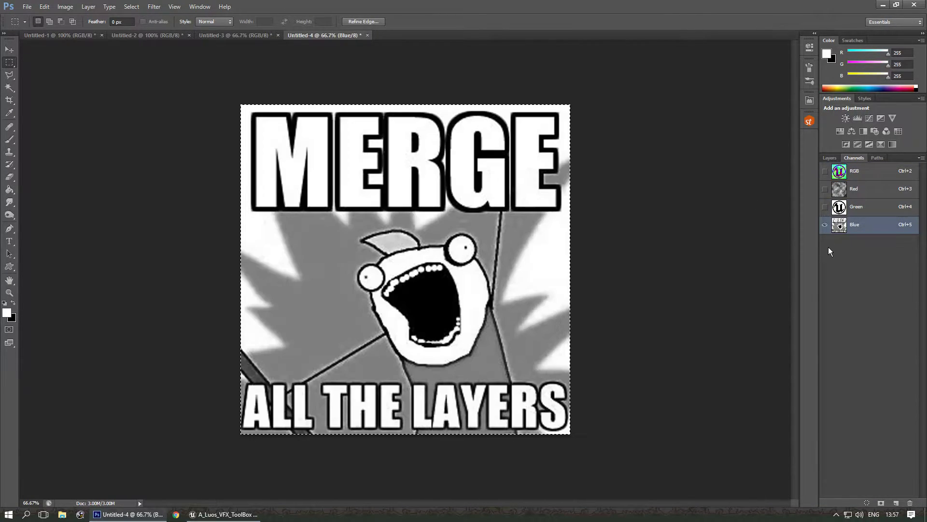
Display the combined RGB composite with all channels active and clear the selection
click(825, 171)
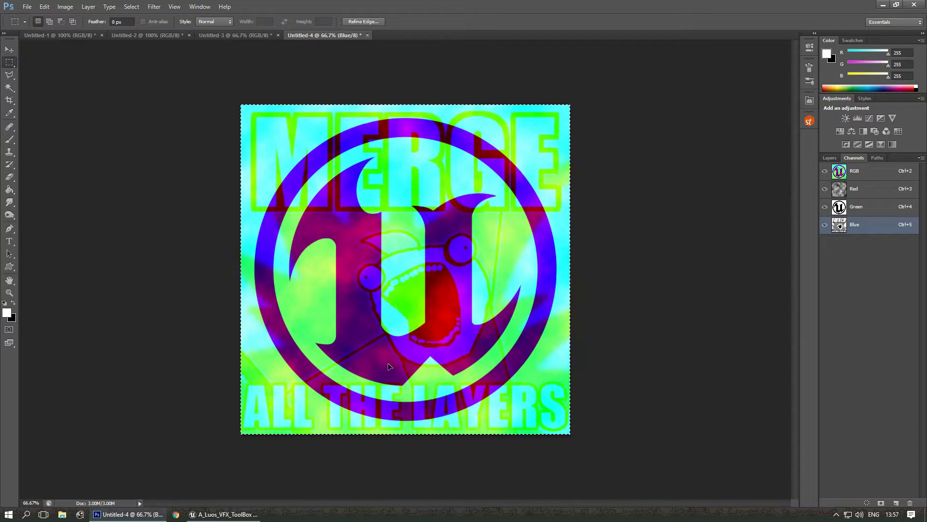
click(839, 172)
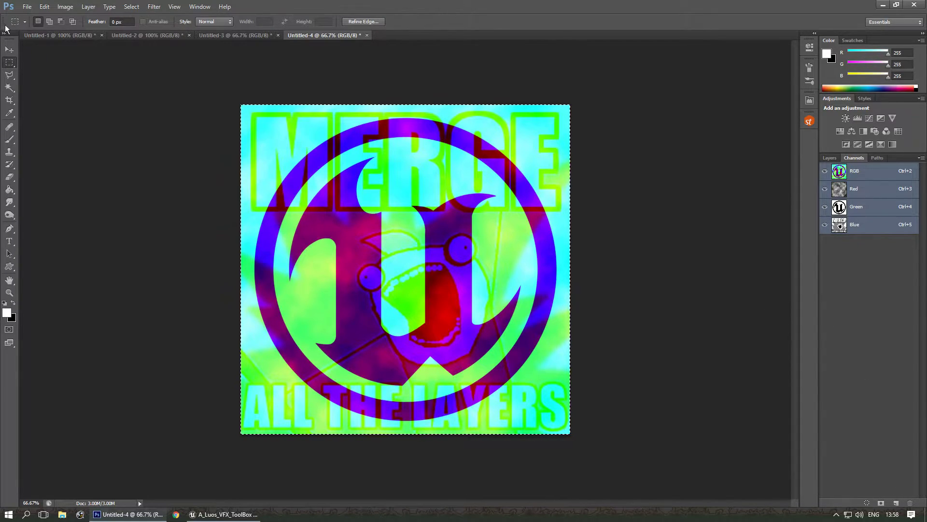
click(141, 115)
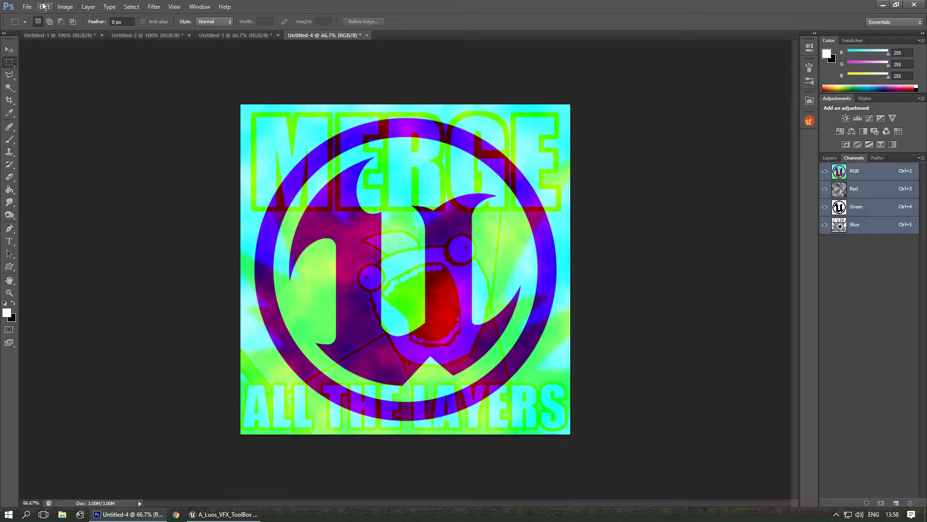
Save the packed image to the Desktop as T_MergedLayers in PNG format with None / Fast compression
click(27, 6)
click(39, 122)
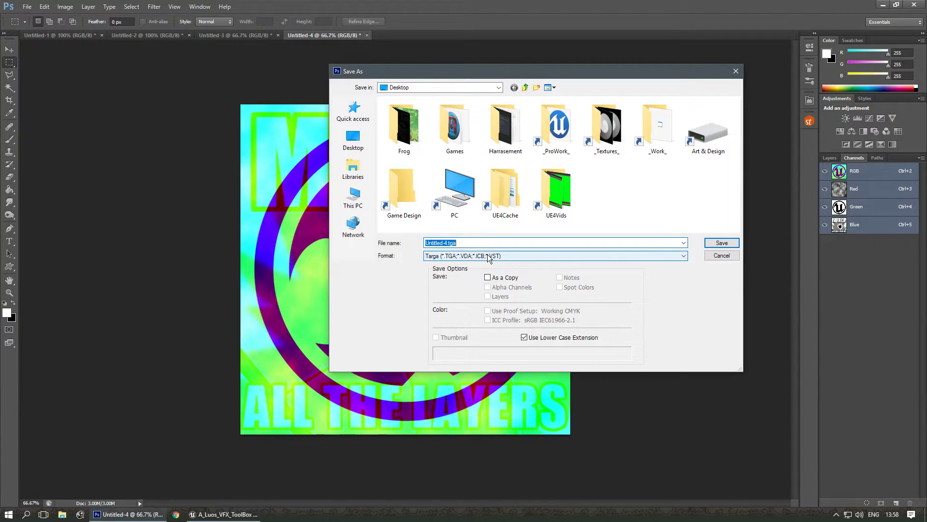
text(T_MergedLayers)
click(542, 255)
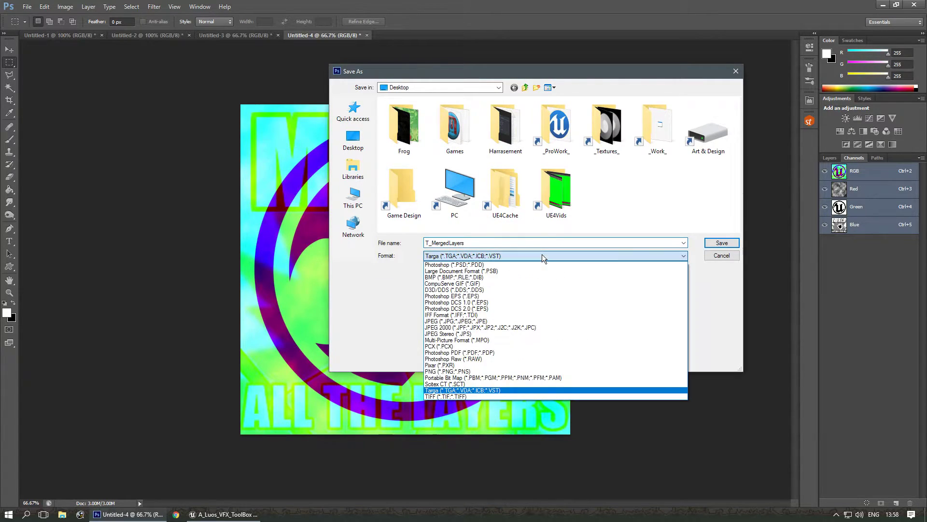
click(465, 371)
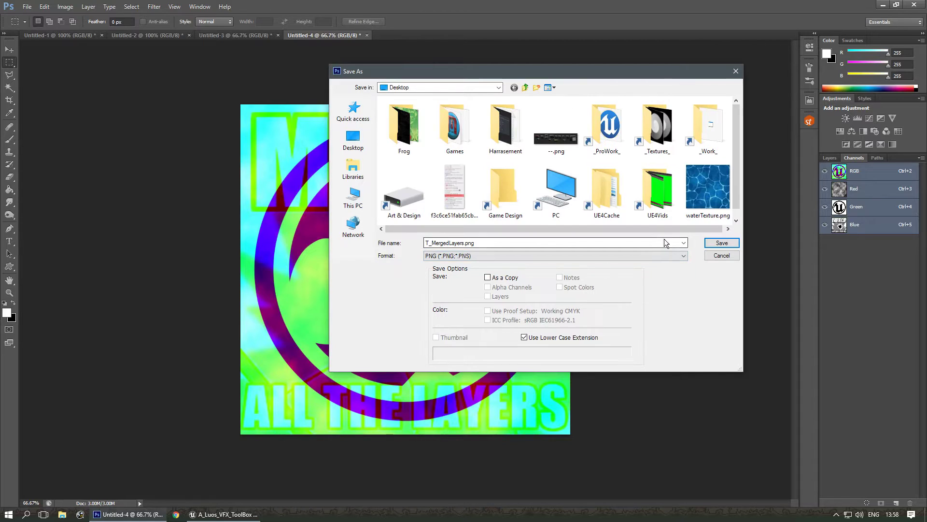
click(722, 243)
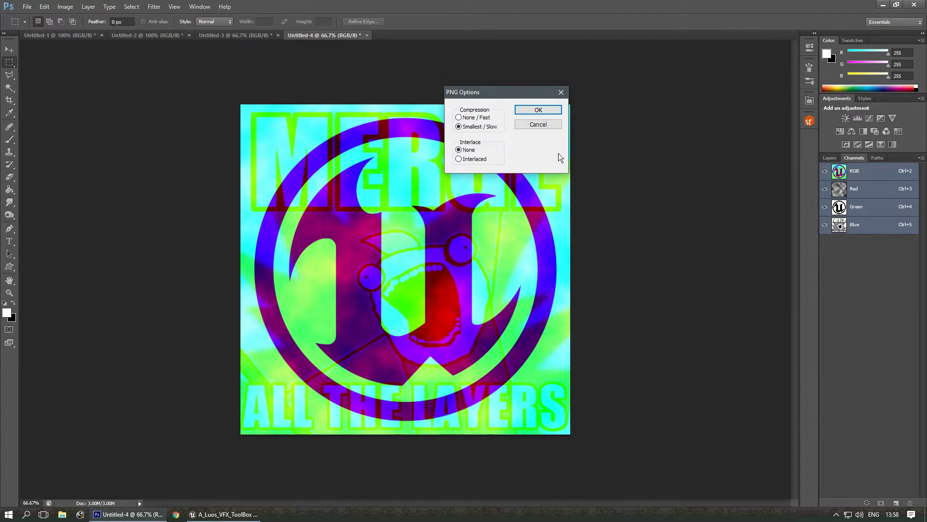
click(485, 118)
click(547, 110)
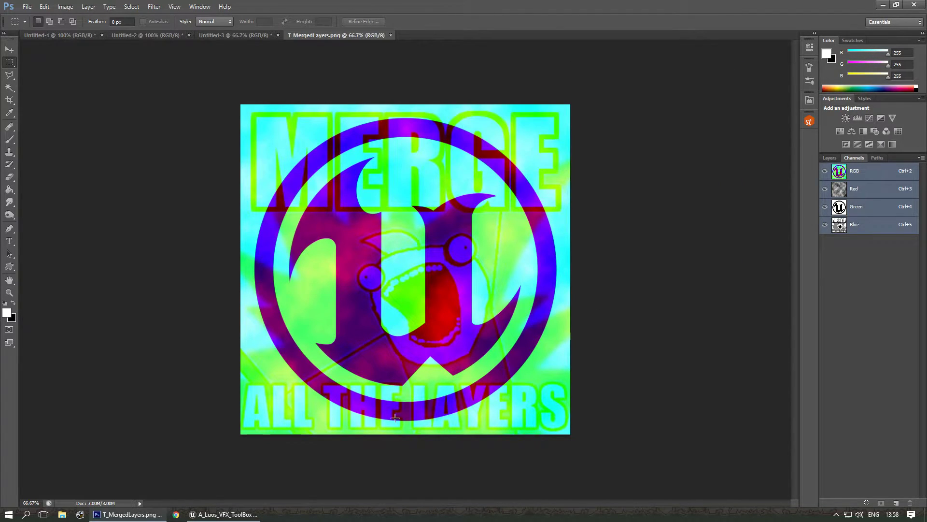
Switch to Unreal Editor and import T_MergedLayers.png from the Desktop into the Tests content folder
click(222, 514)
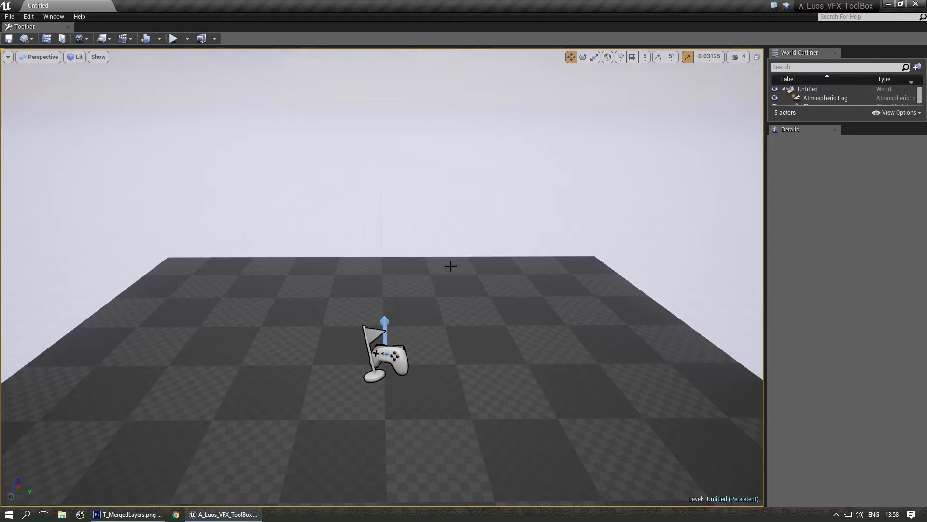
right_drag(450, 265, 457, 283)
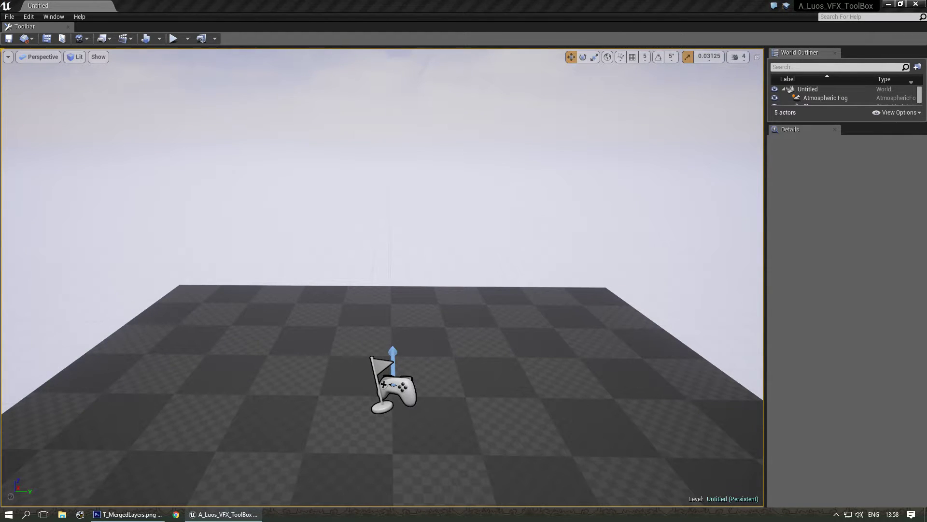
drag(0, 43, 571, 63)
click(122, 288)
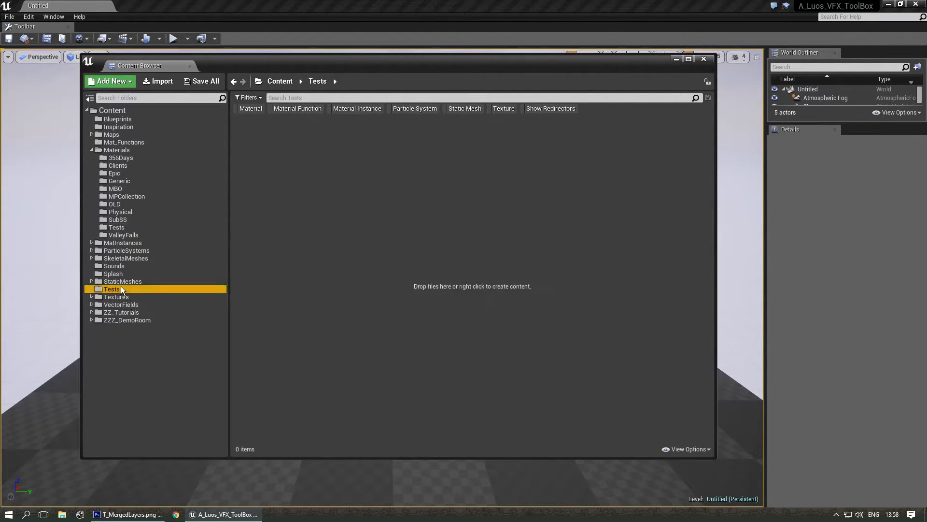
click(160, 82)
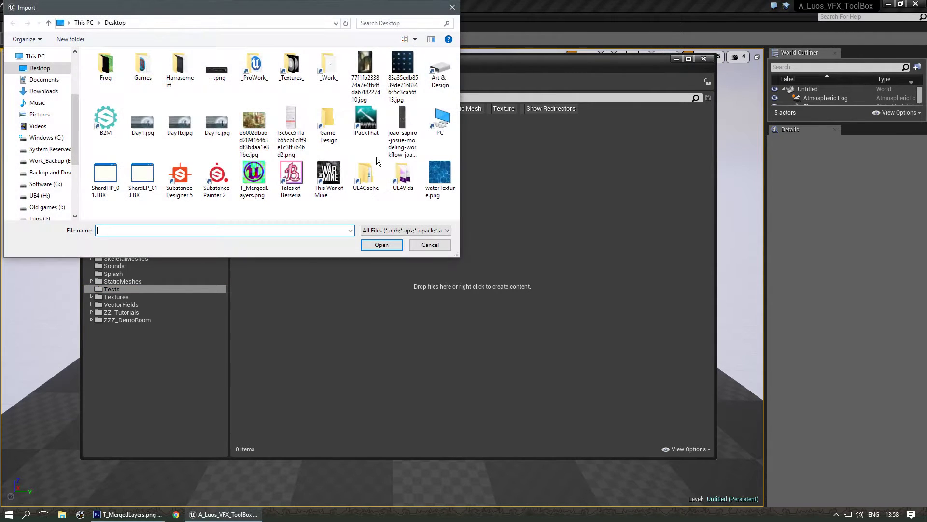
double_click(256, 173)
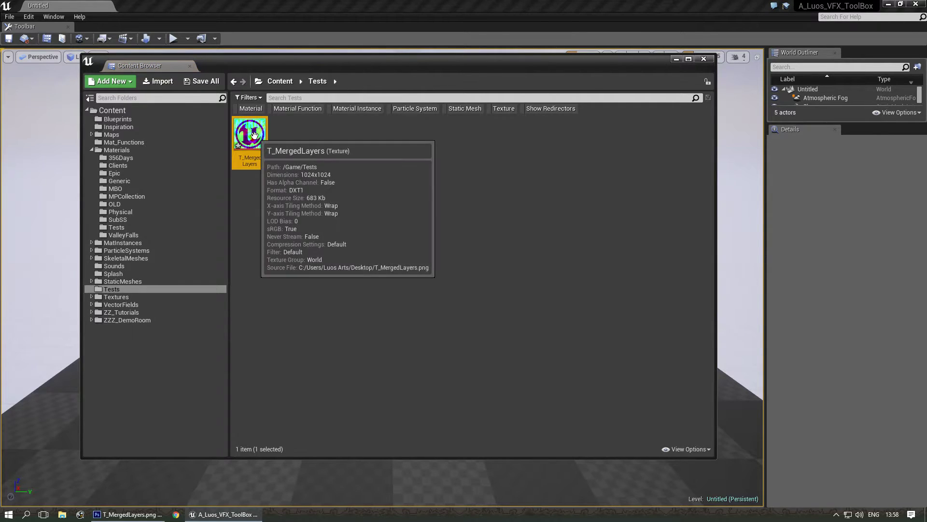
Open the T_MergedLayers texture, set its Texture Group to Effects and disable sRGB
double_click(254, 134)
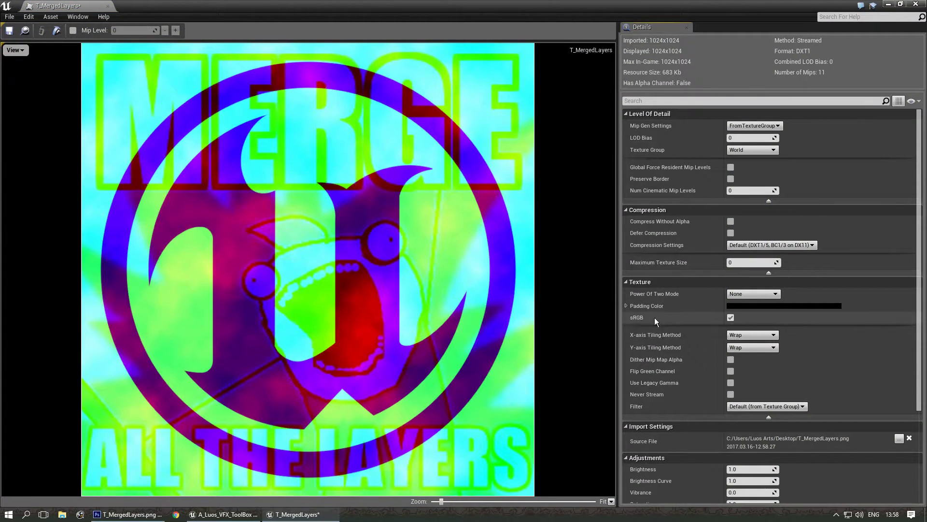
click(767, 150)
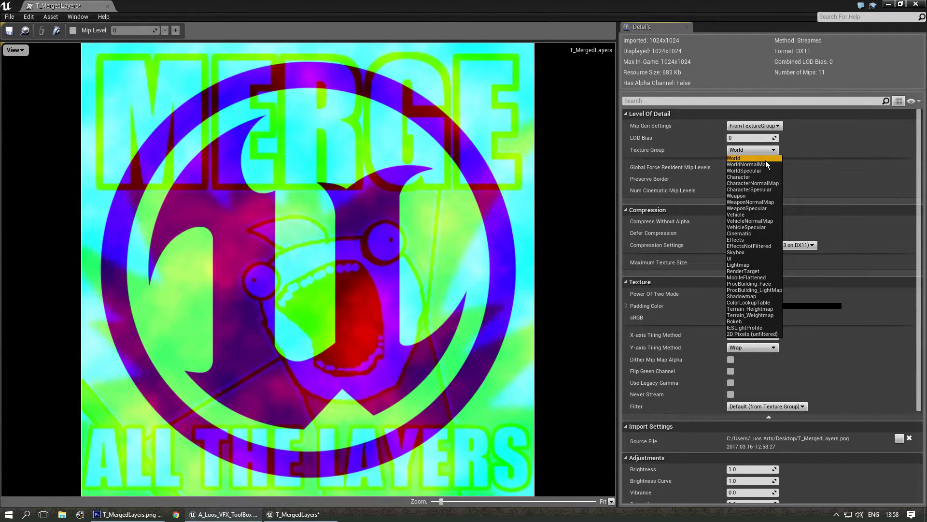
click(749, 239)
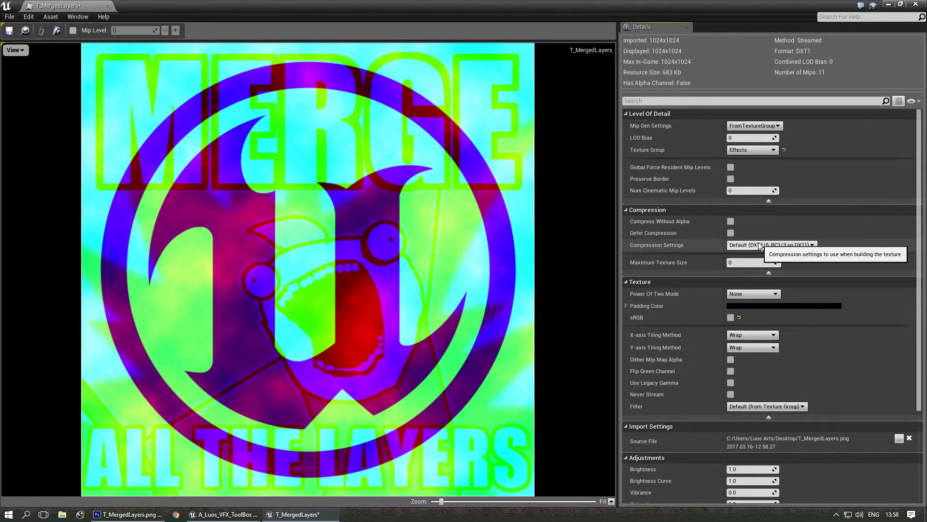
Keep Compression Settings at Default (DXT1/5, BC1/3 on DX11), enable Compress Without Alpha and save the texture
click(761, 244)
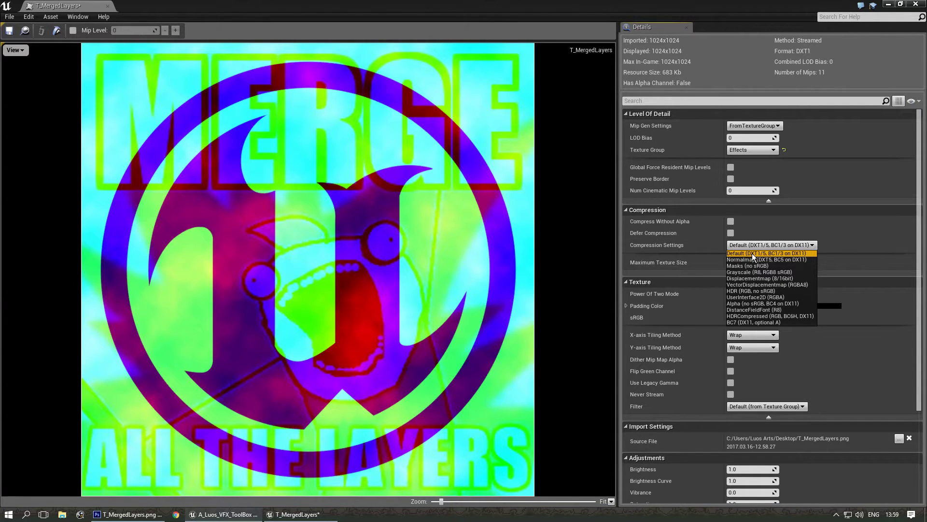
click(754, 255)
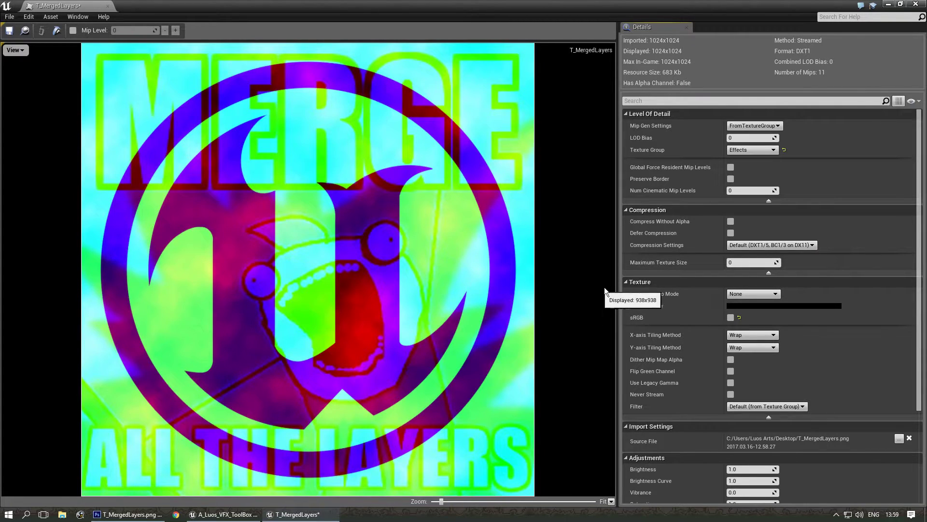
click(731, 221)
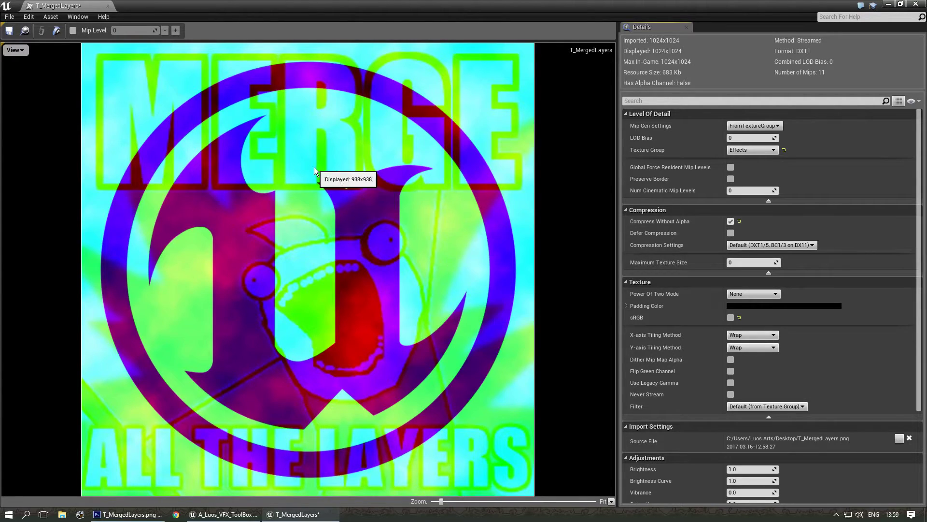
click(26, 31)
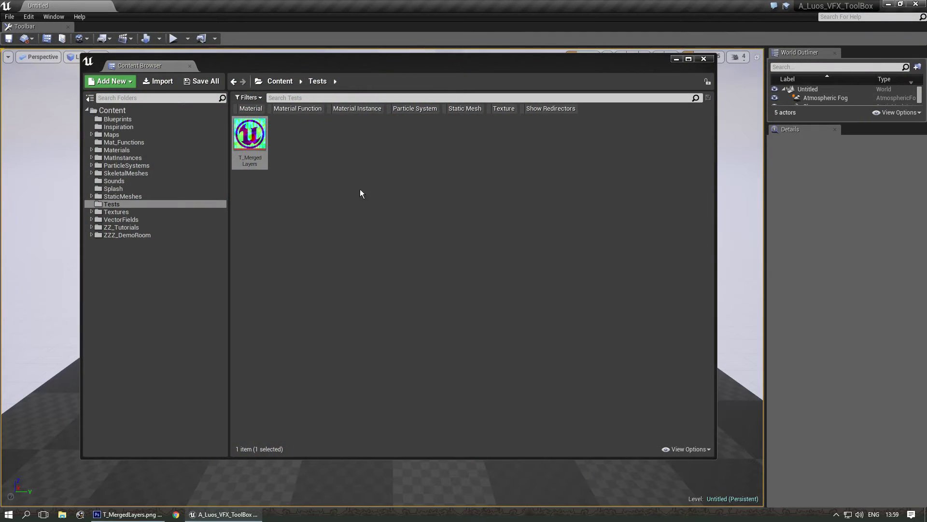
Create a new material named M_MergedLayers in the Tests content folder
right_click(333, 163)
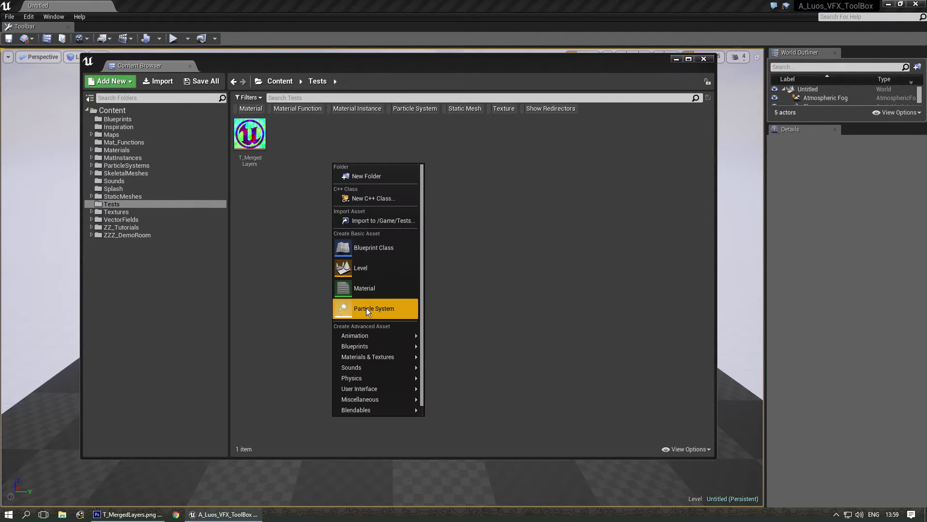
click(368, 293)
text(M)
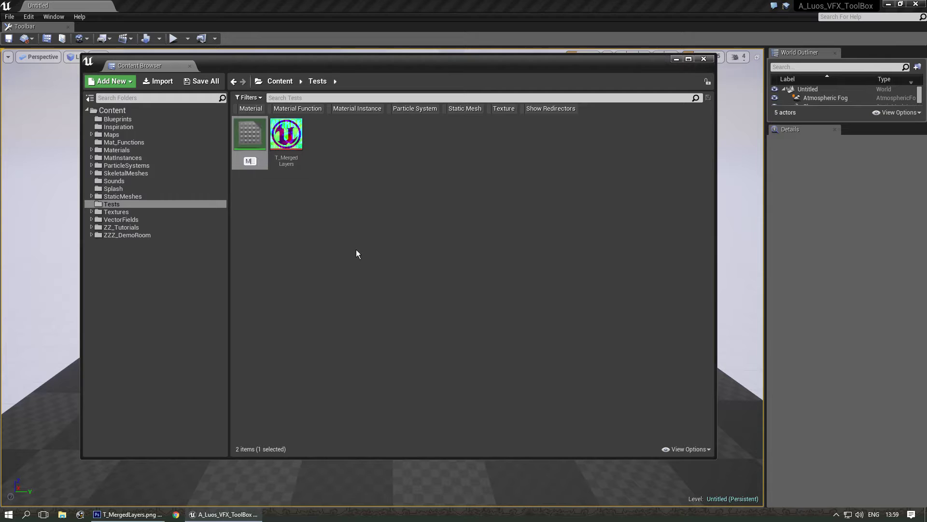
text(_MergedLayers)
key(Return)
Open M_MergedLayers, add T_MergedLayers as a Texture Sample, connect its red channel to Emissive Color and preview it on a plane
double_click(255, 142)
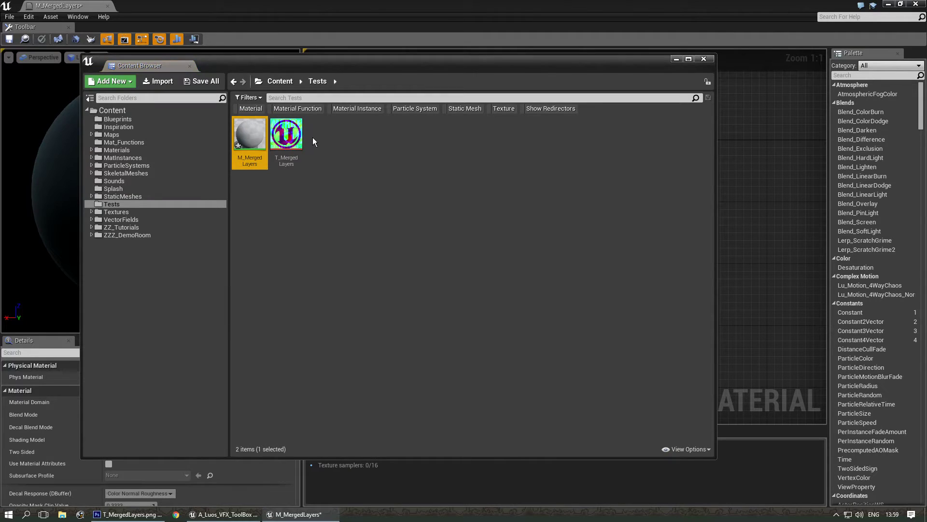
drag(287, 136, 591, 213)
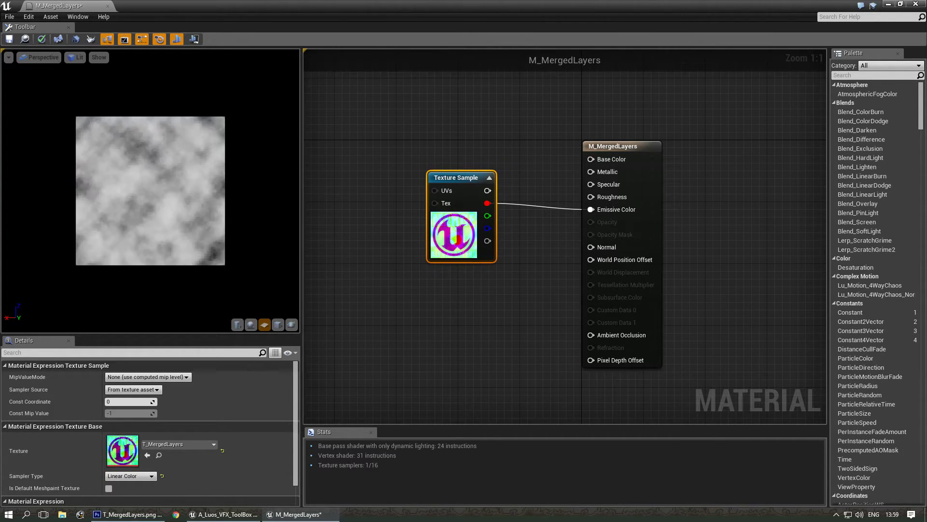
scroll(162, 208, up, 5)
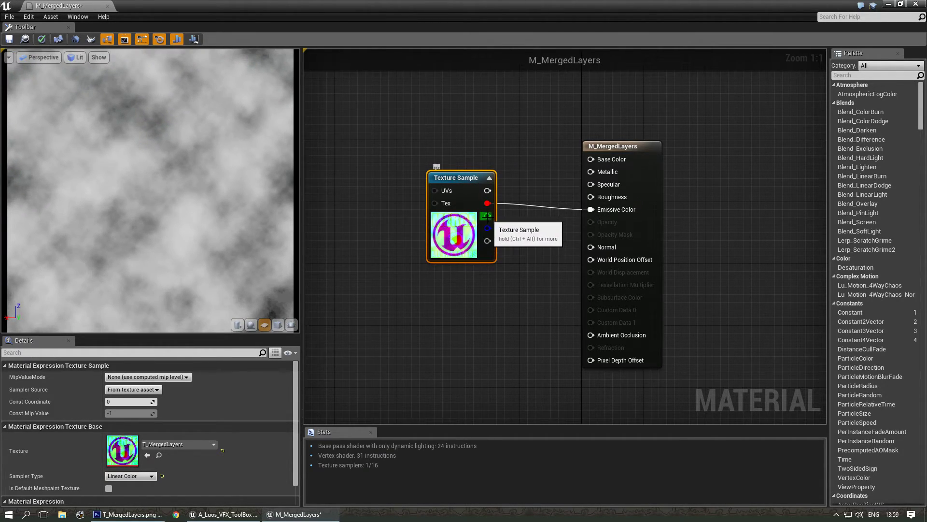
Connect the Texture Sample's green and then blue channel to Emissive Color and inspect the meme image in the preview
drag(488, 215, 589, 212)
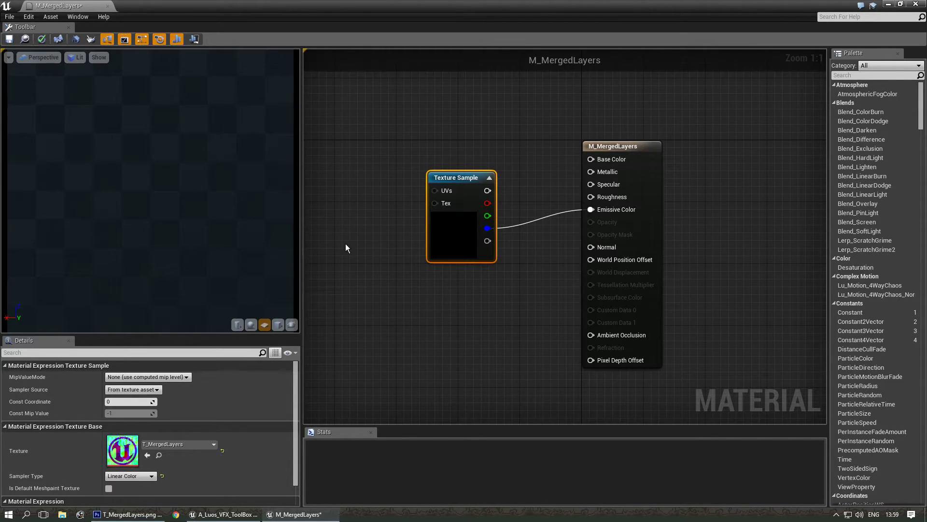
scroll(175, 223, down, 2)
drag(174, 223, 156, 230)
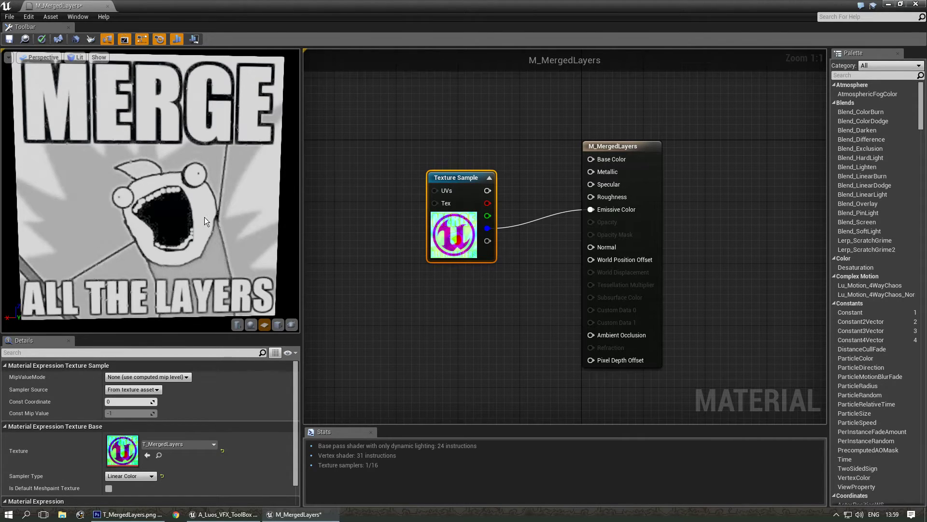
drag(205, 217, 209, 213)
right_drag(225, 211, 244, 252)
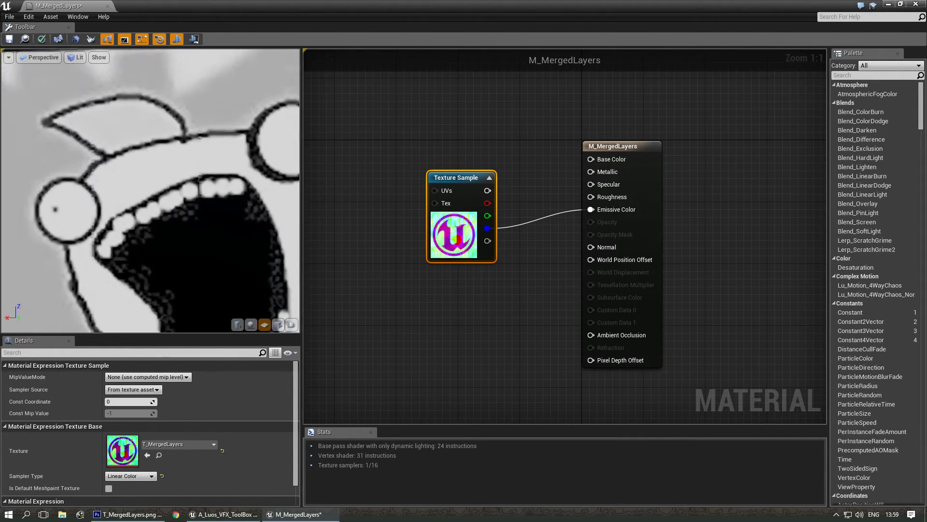
right_drag(204, 198, 204, 205)
Connect the Texture Sample's green channel to Emissive Color and inspect the logo's edges in the preview
drag(488, 216, 597, 211)
mouse_move(201, 250)
right_down()
mouse_move(201, 208)
mouse_move(203, 256)
right_up()
middle_drag(203, 242, 242, 275)
right_drag(203, 242, 204, 256)
middle_drag(203, 242, 205, 194)
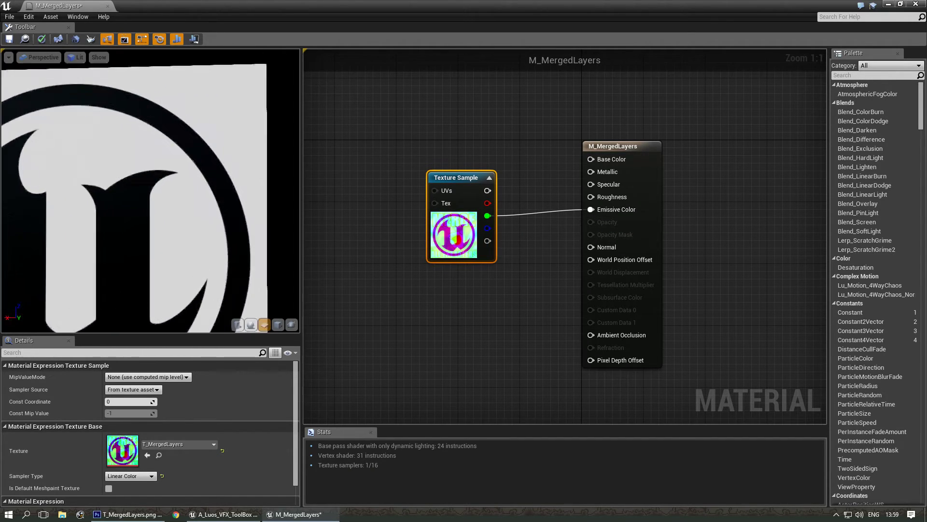
scroll(201, 217, up, 4)
scroll(170, 256, down, 5)
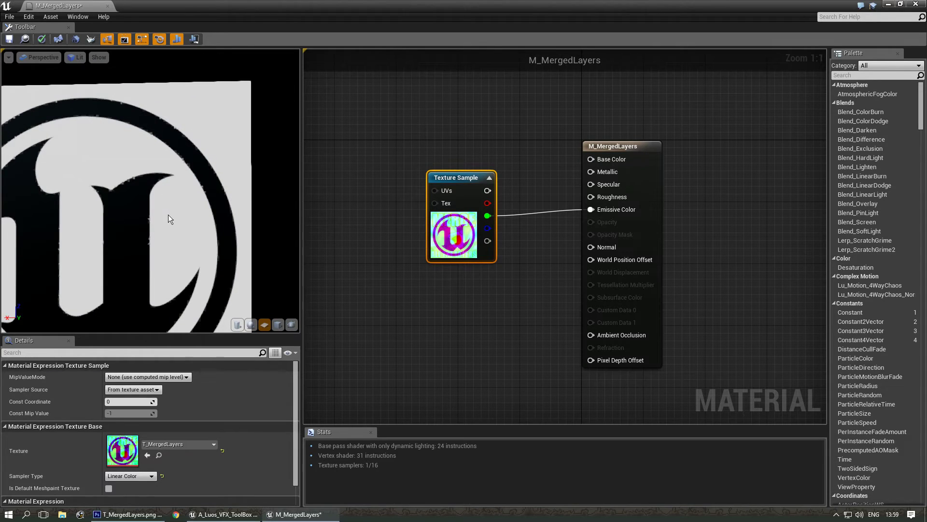
right_drag(165, 224, 165, 194)
middle_drag(164, 224, 131, 229)
mouse_move(165, 224)
right_down()
mouse_move(165, 192)
mouse_move(165, 229)
right_up()
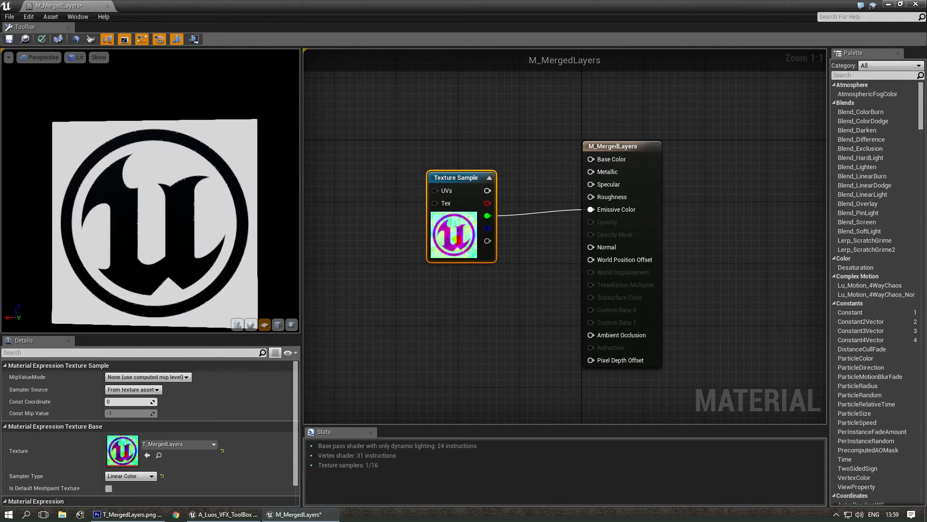
Set the Texture Sample's MipValueMode to MipLevel (absolute, 0 is full resolution) and check the logo in the preview
click(152, 377)
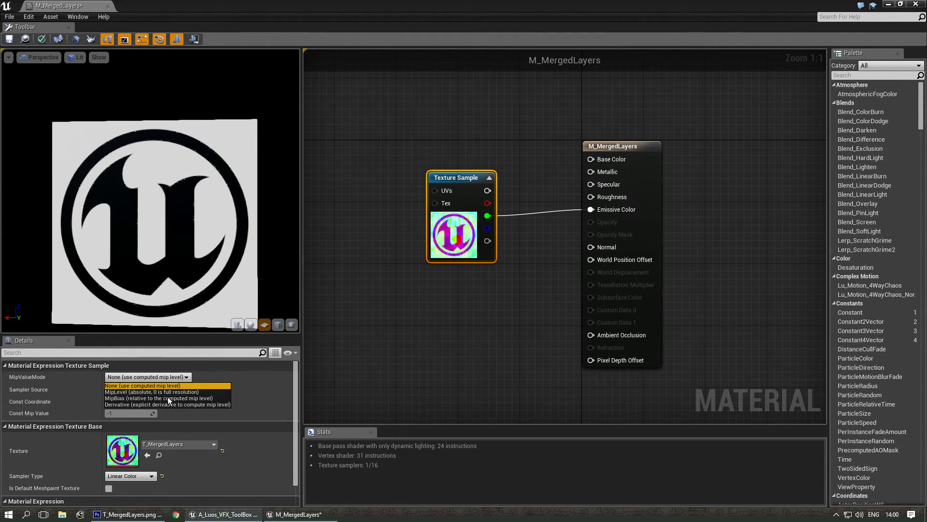
click(170, 393)
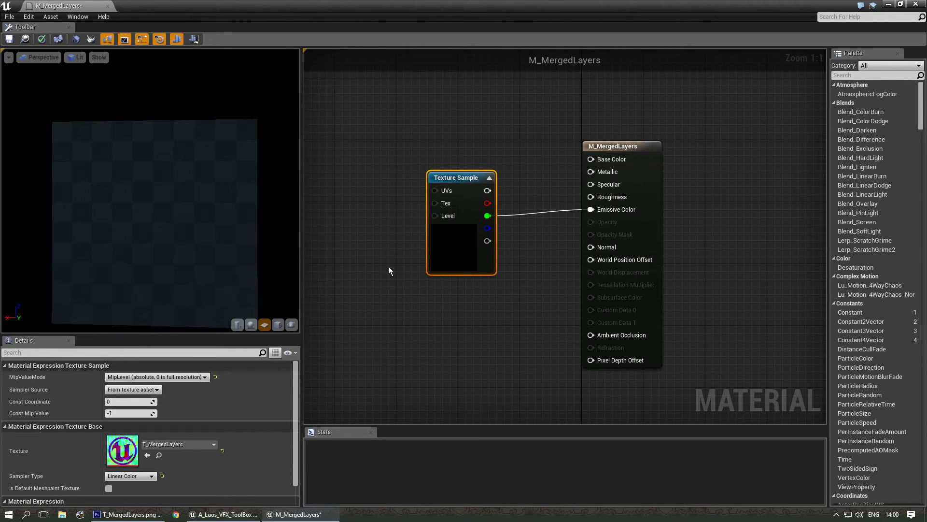
scroll(234, 230, down, 6)
scroll(233, 229, up, 9)
scroll(233, 228, down, 4)
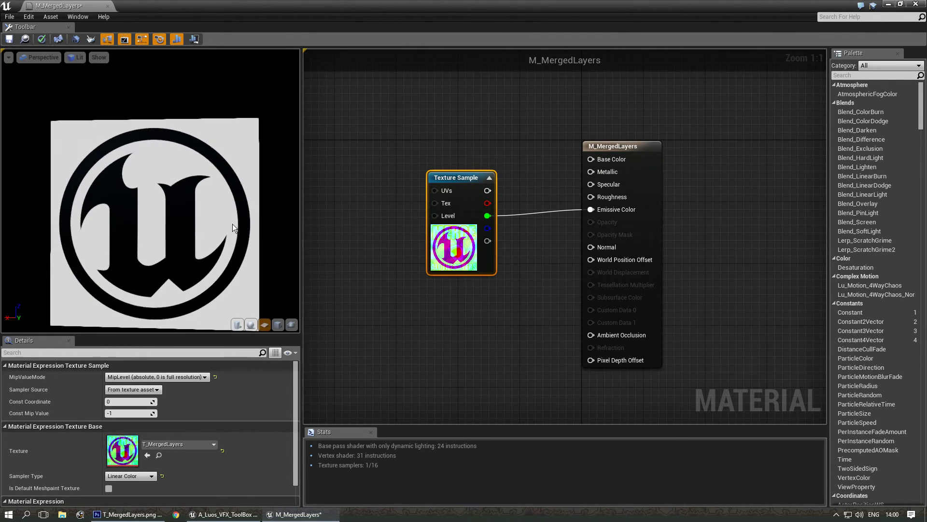
Shift the Texture Sample node slightly away from the material node and compare the logo preview at different distances
right_drag(366, 333, 366, 288)
drag(465, 133, 450, 126)
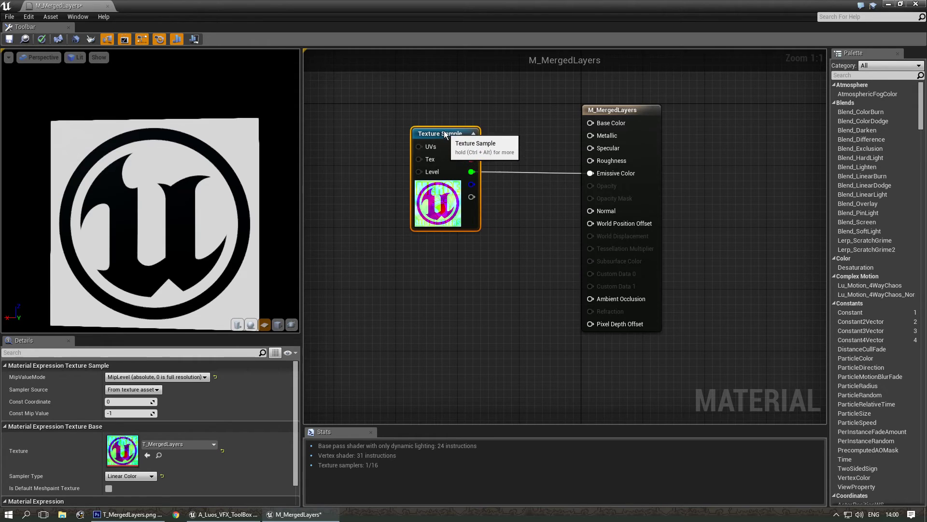
click(355, 320)
right_drag(241, 251, 241, 280)
scroll(151, 191, down, 3)
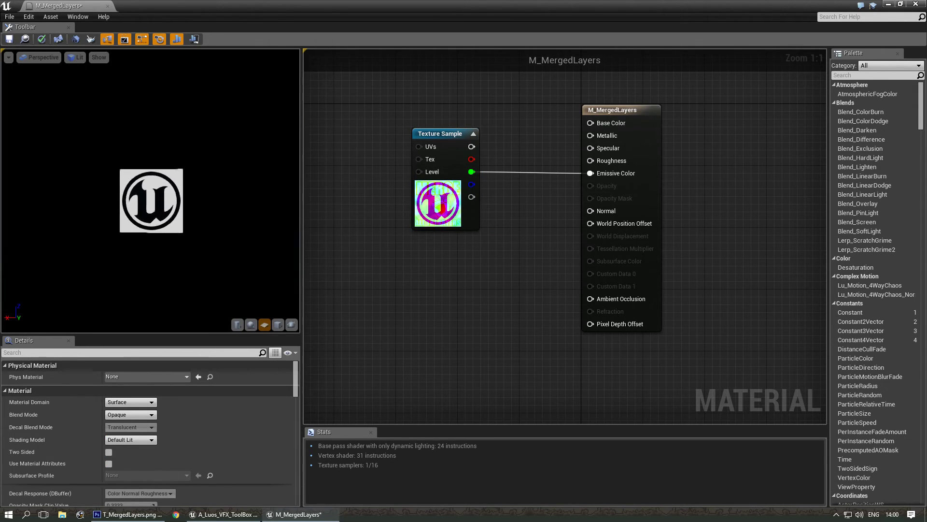
scroll(159, 233, up, 1)
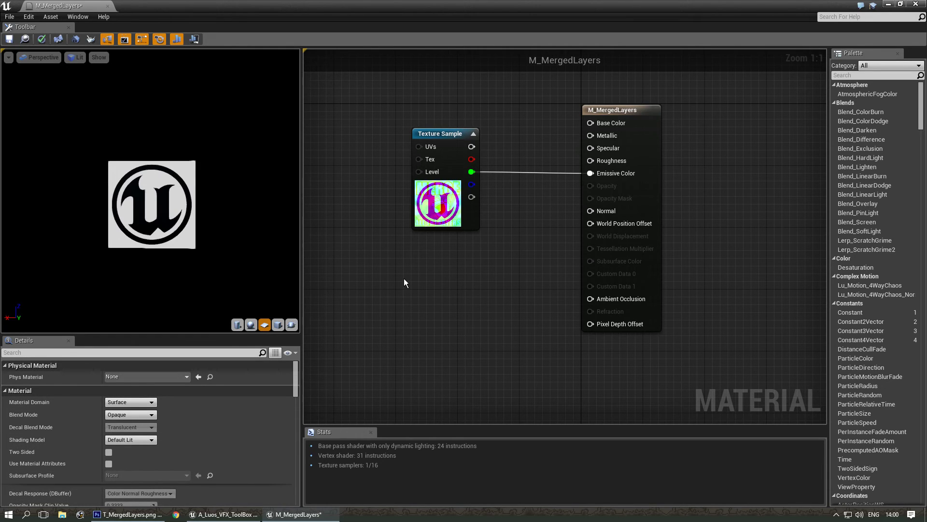
Set the Texture Sample's Sampler Source to Shared: Wrap, switch it to Shared: Clamp and deselect the node
click(437, 139)
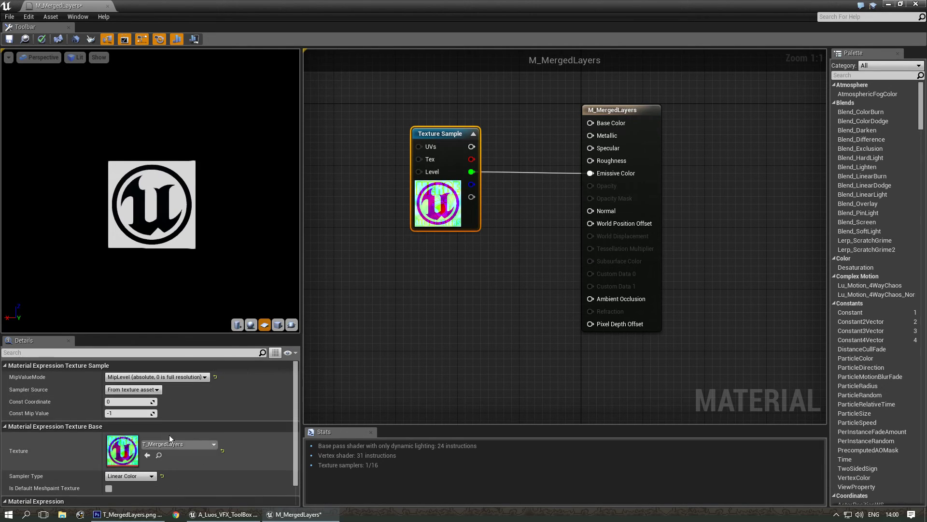
click(137, 390)
click(145, 403)
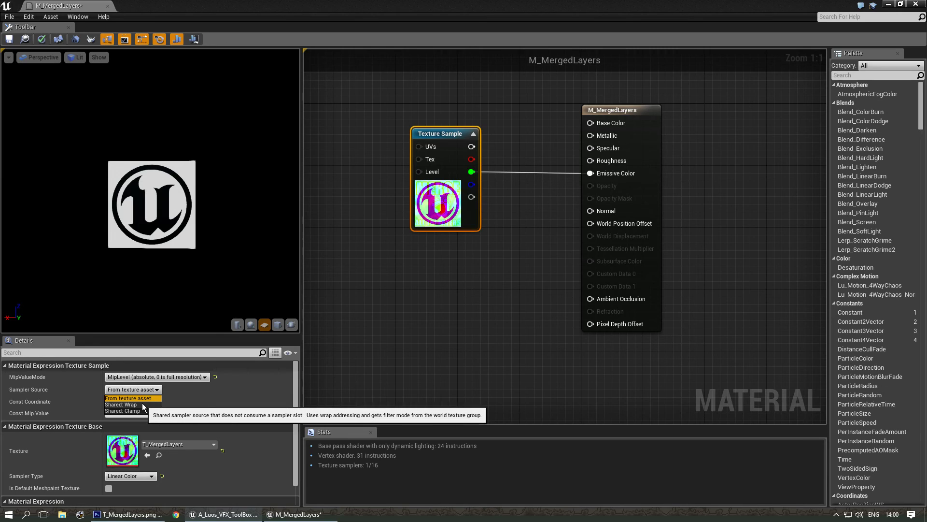
click(145, 391)
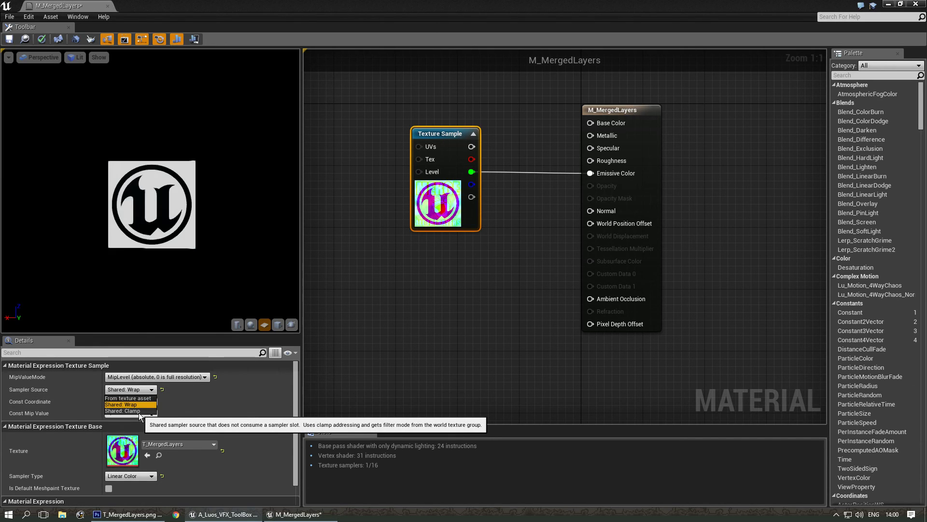
click(139, 412)
click(451, 319)
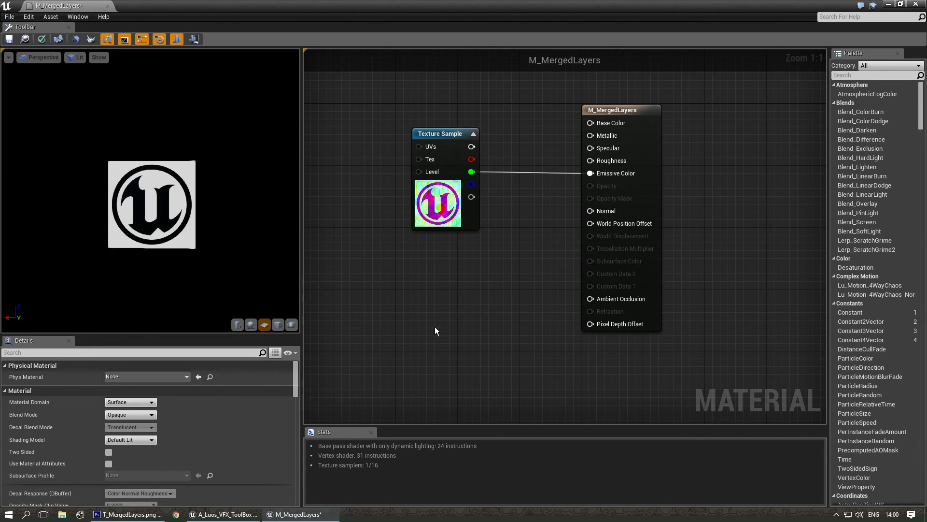
Reposition the Texture Sample node a little farther from the M_MergedLayers output node
right_drag(198, 186, 198, 224)
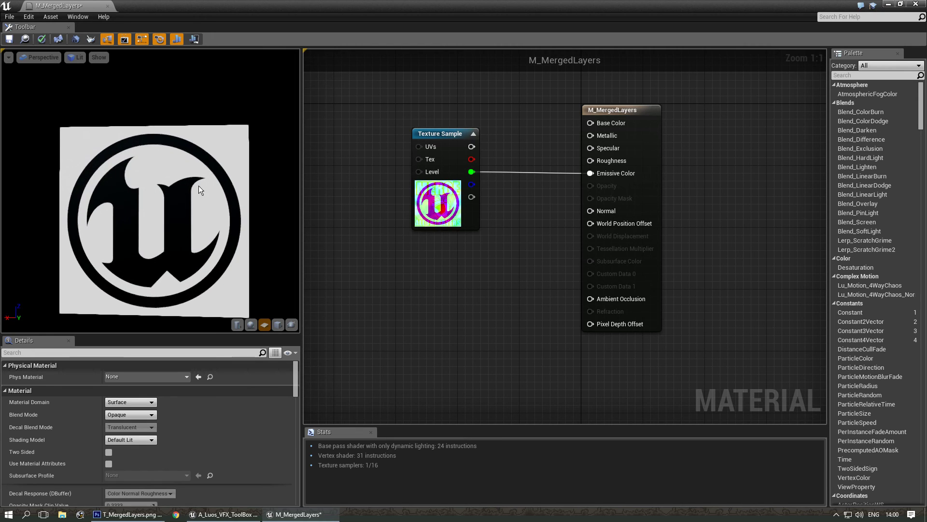
drag(437, 135, 415, 135)
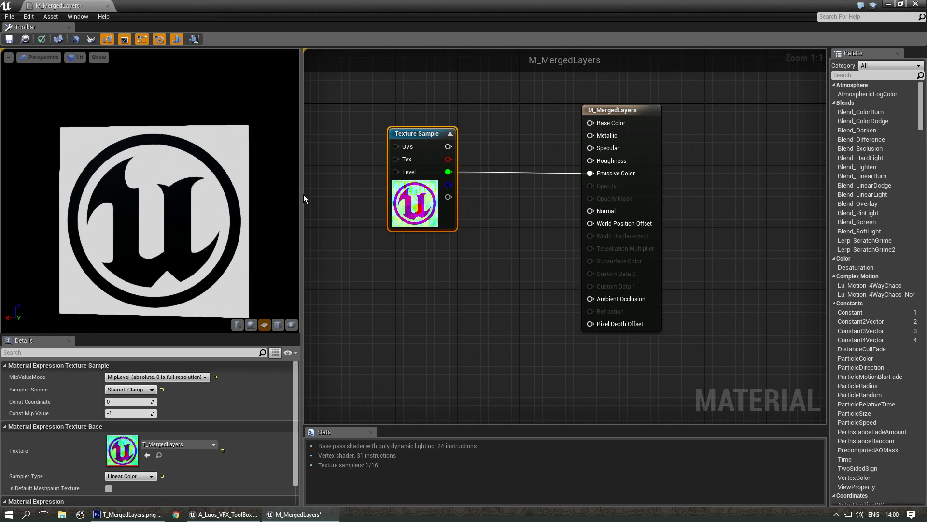
drag(418, 138, 426, 139)
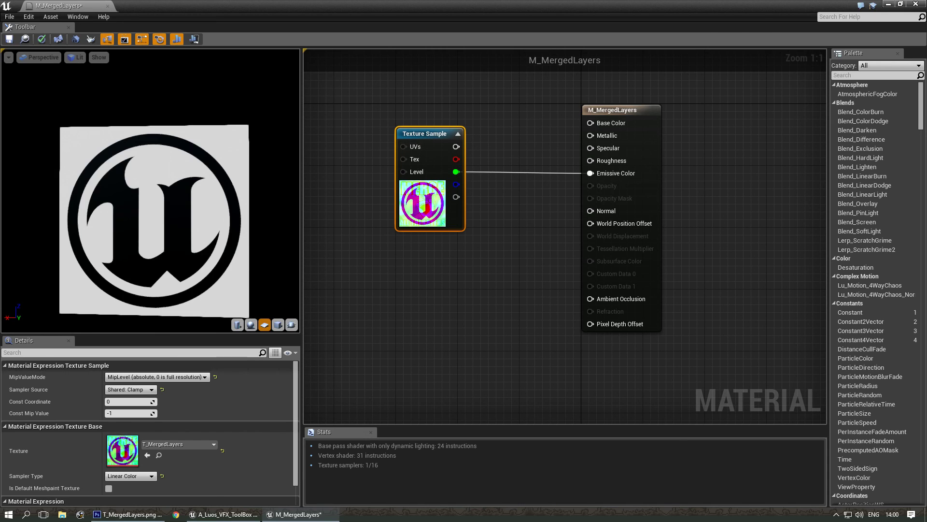